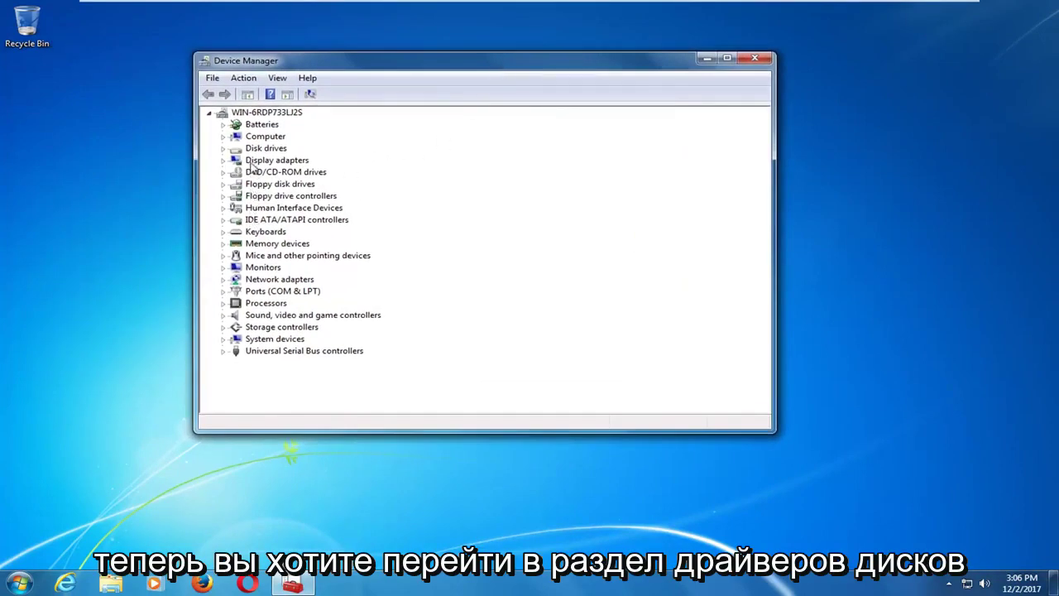
# Expand Disk drives and select the VMware Virtual S SCSI Disk Device.
pyautogui.click(273, 149)
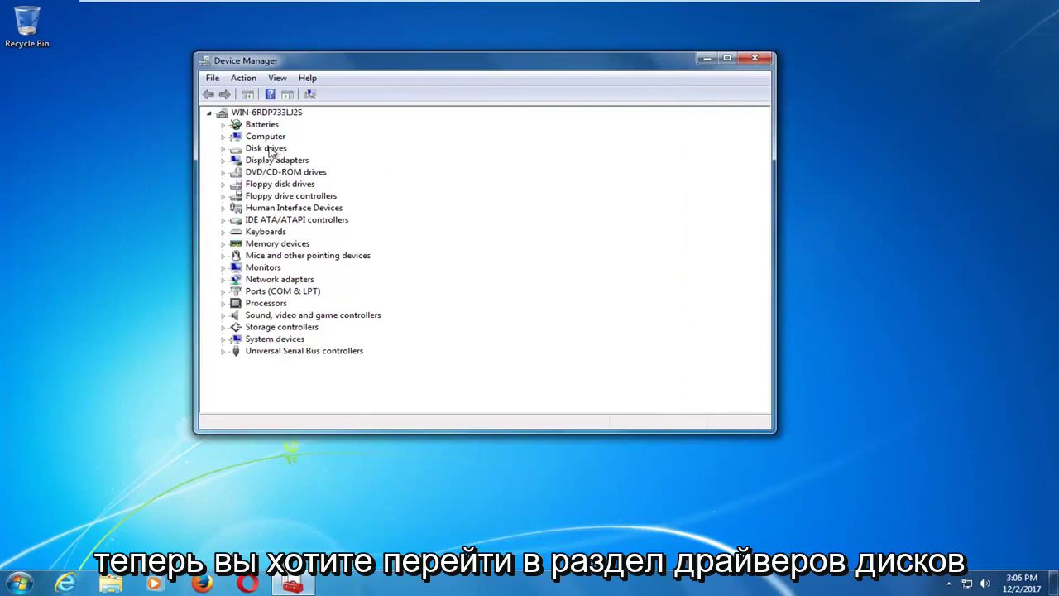
pyautogui.click(223, 150)
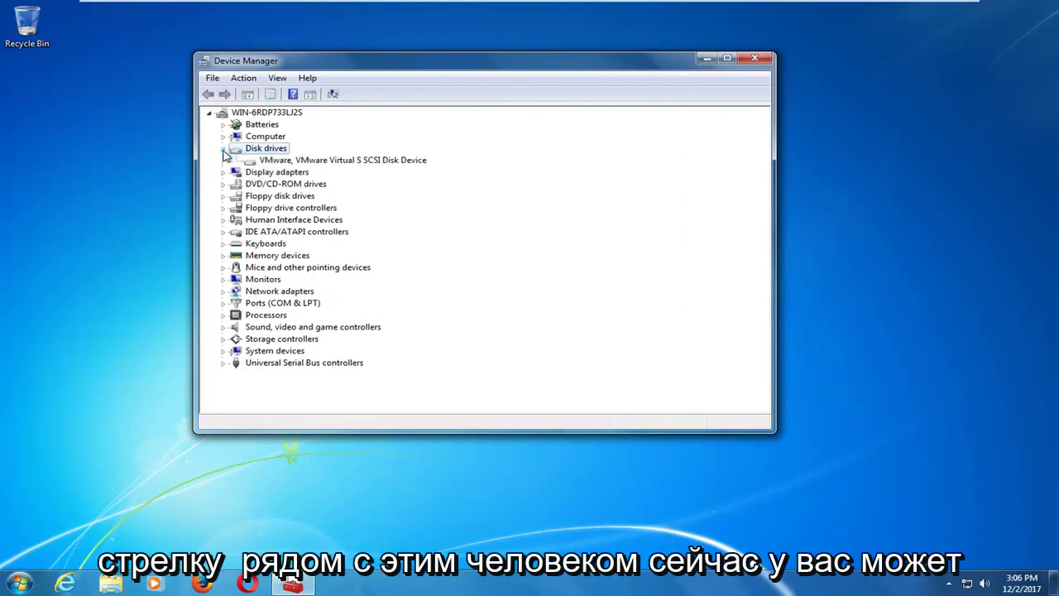
pyautogui.click(278, 162)
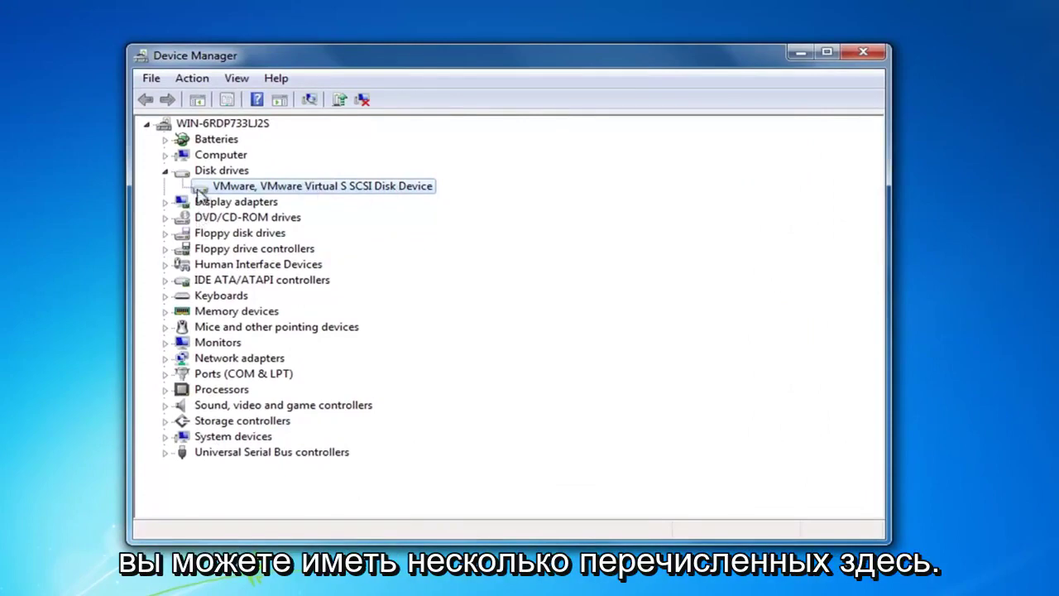
# Set the VMware disk's removal policy to Quick removal and decline restarting now.
pyautogui.rightClick(338, 191)
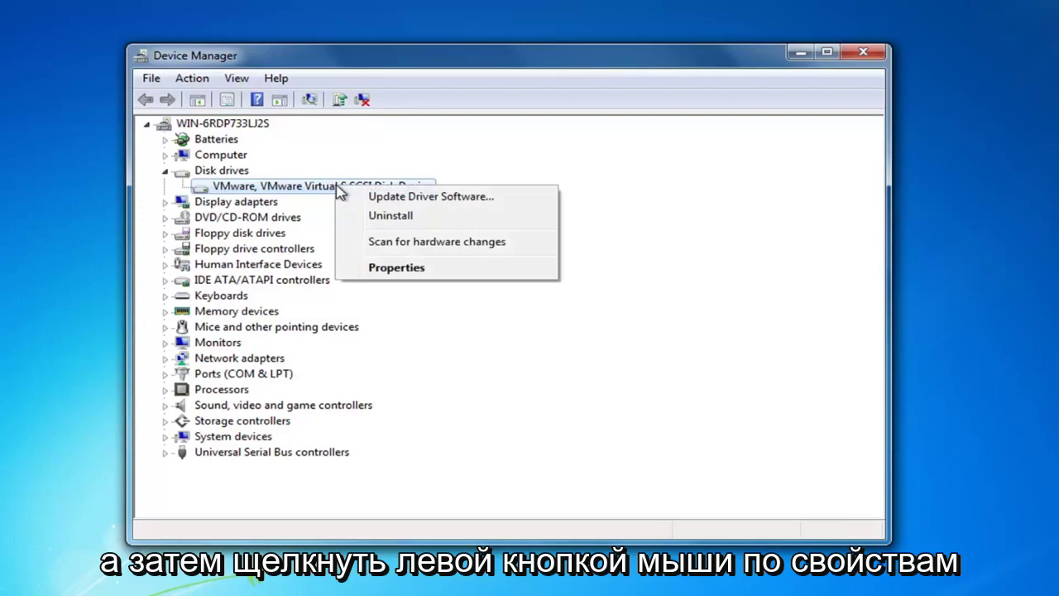
pyautogui.click(381, 267)
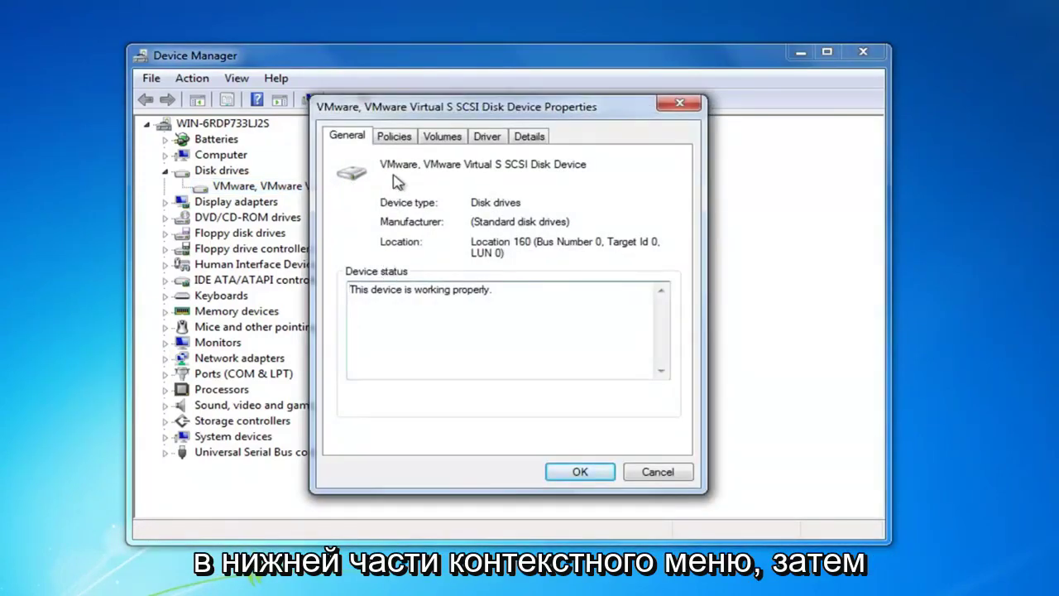
pyautogui.click(398, 142)
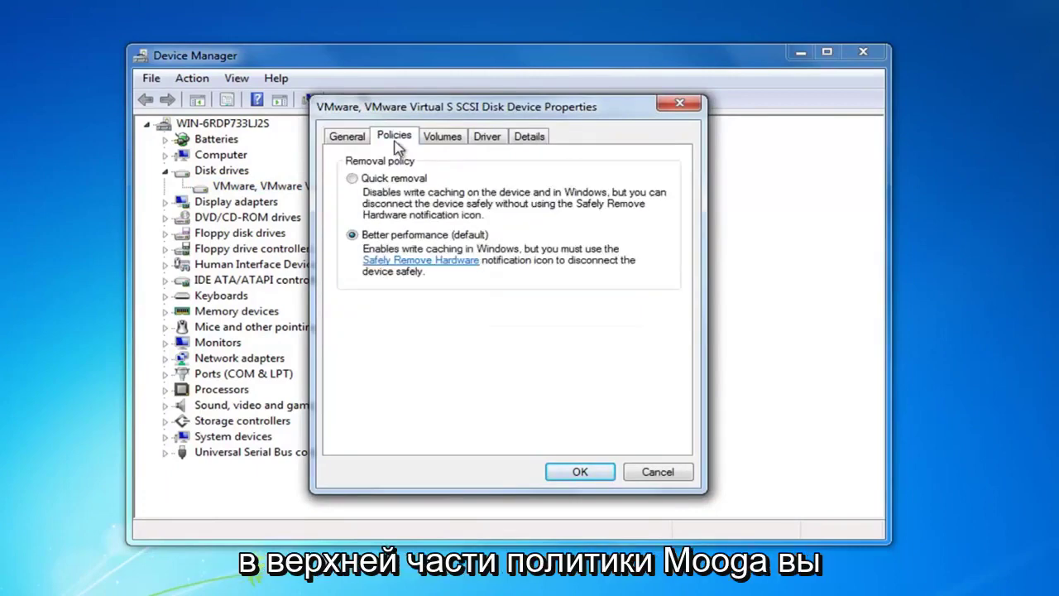
pyautogui.click(352, 178)
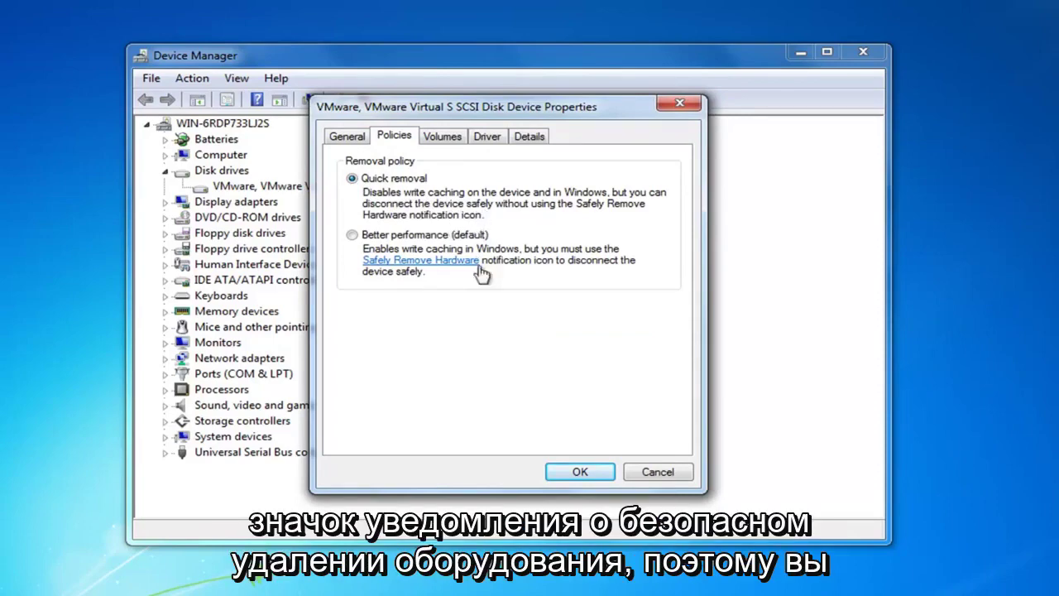
pyautogui.click(584, 471)
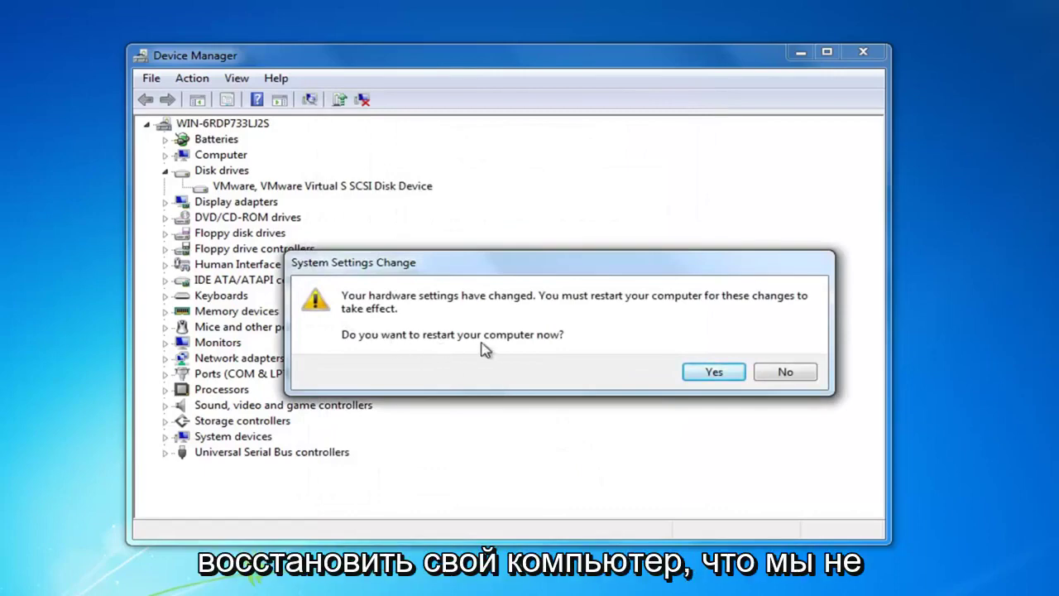
pyautogui.click(793, 379)
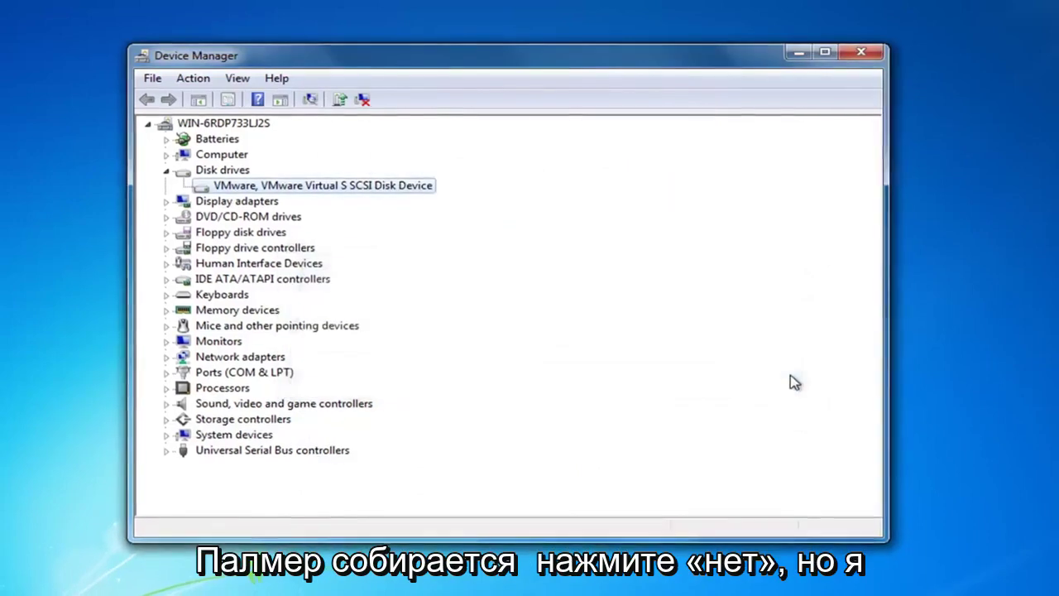
# Close Device Manager and bring up the remaining taskbar window's jump list.
pyautogui.click(853, 52)
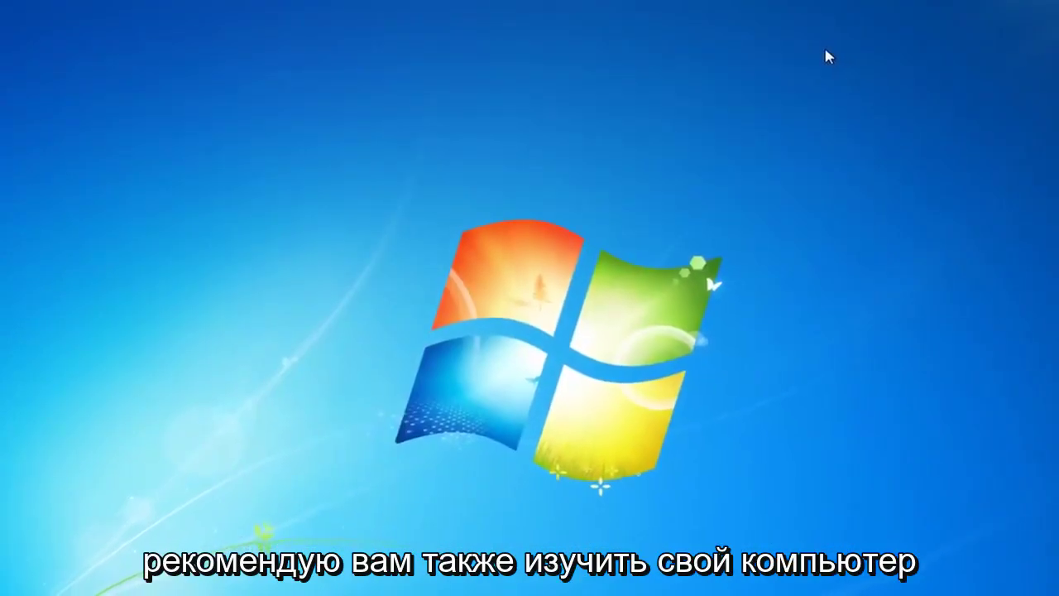
pyautogui.rightClick(269, 464)
pyautogui.rightClick(283, 595)
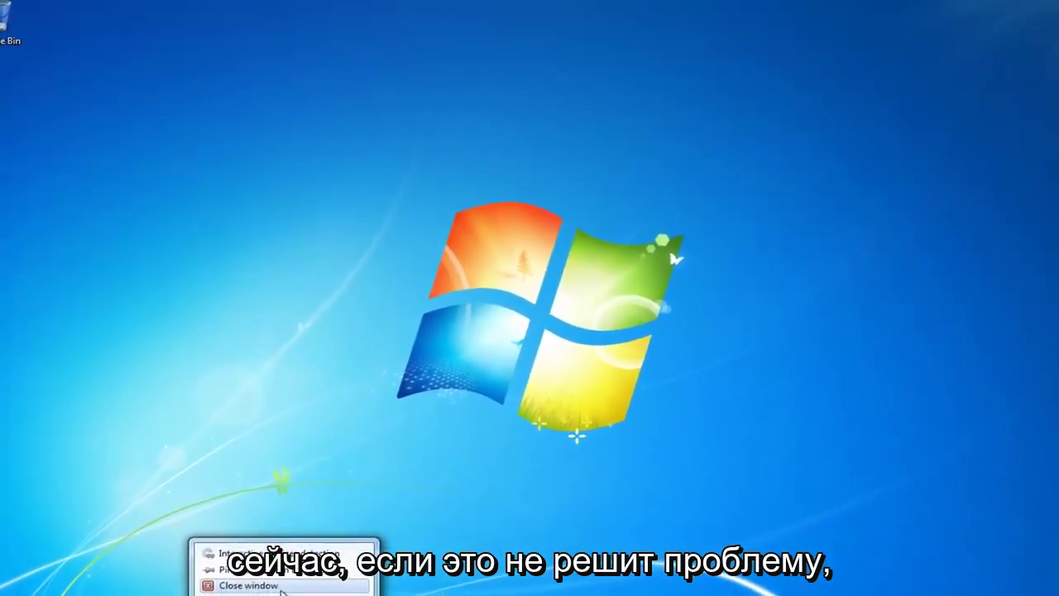
# Choose Close window from the jump list to leave only the desktop.
pyautogui.click(248, 585)
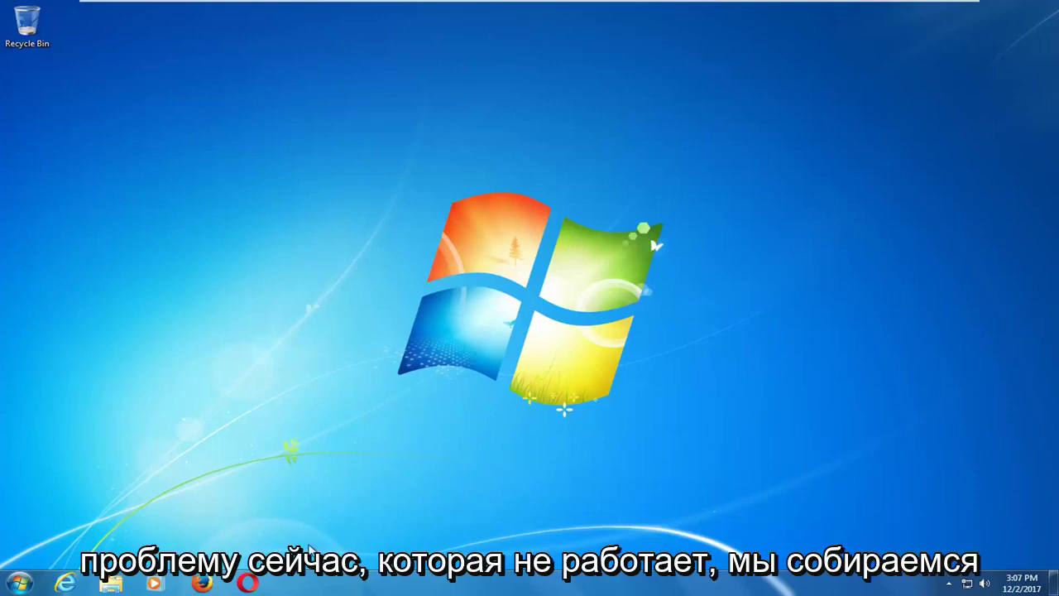
# Open Computer via Start search and check Local Disk (C:): 9.70 GB free of 24.9 GB.
pyautogui.click(13, 584)
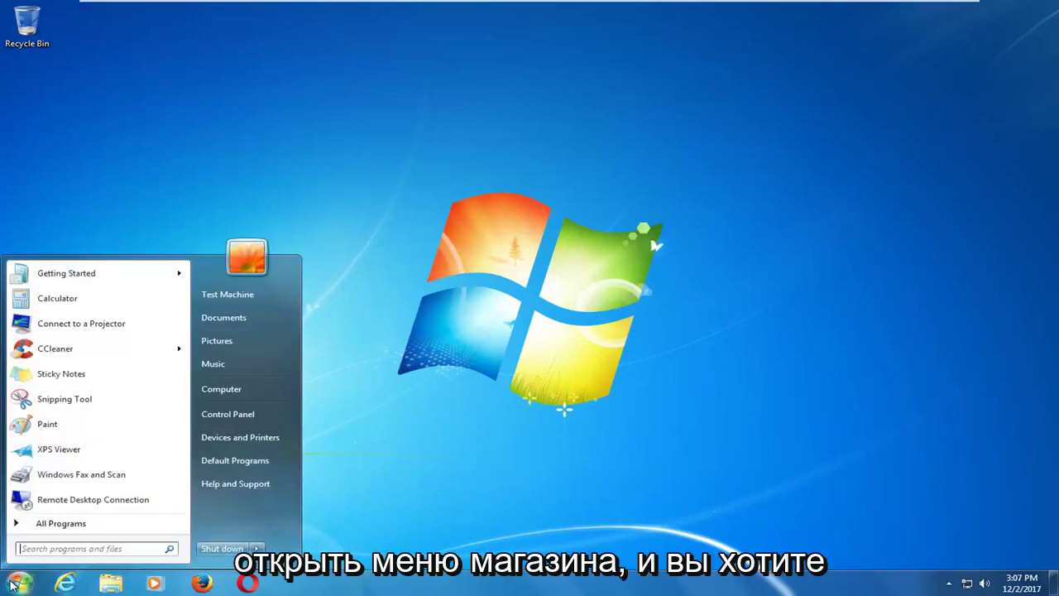
pyautogui.write('computer')
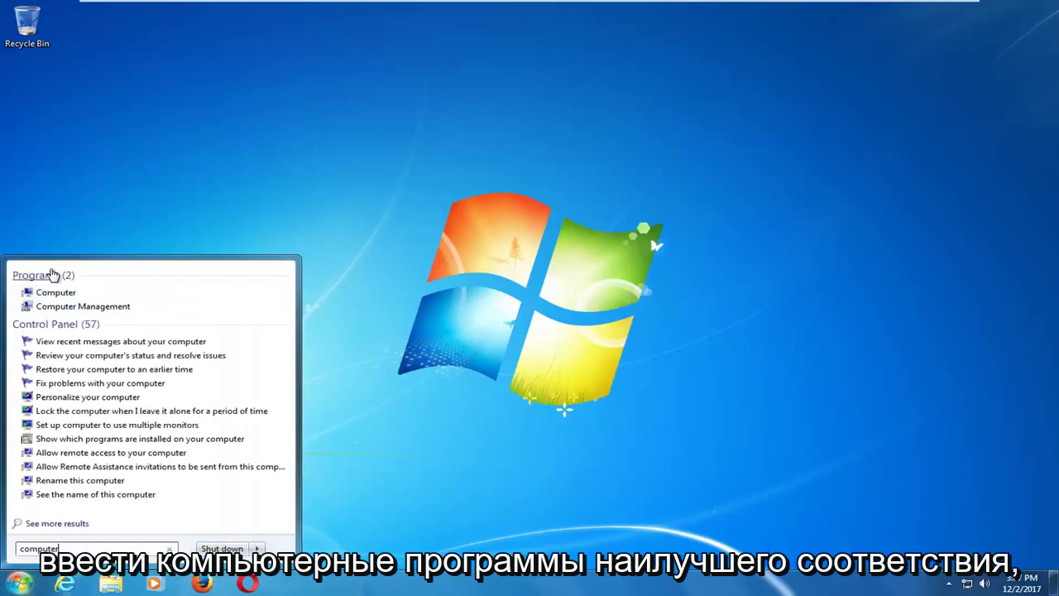
pyautogui.click(43, 295)
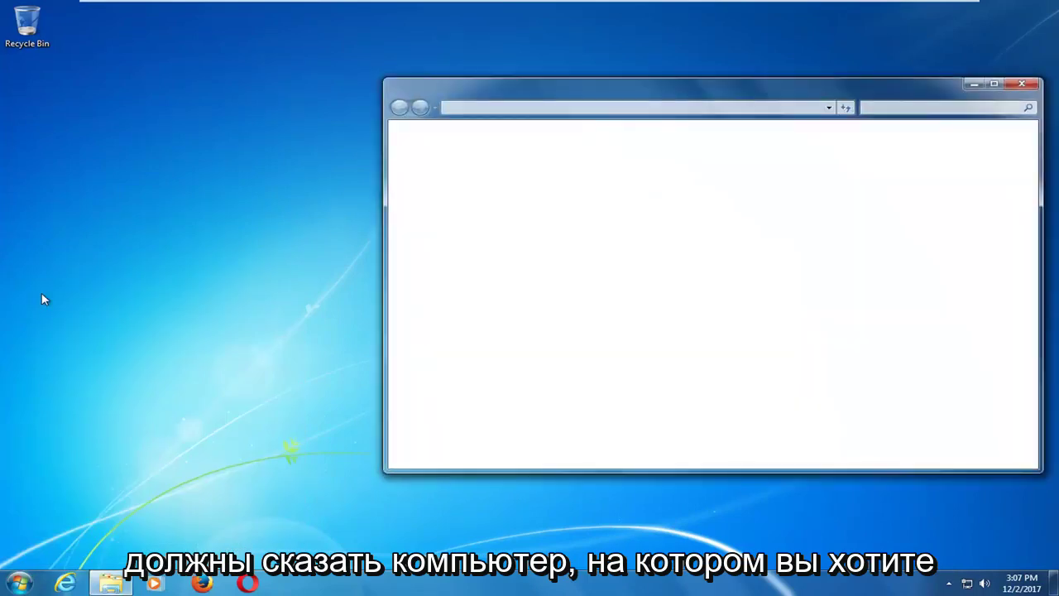
pyautogui.moveTo(671, 93); pyautogui.dragTo(542, 126)
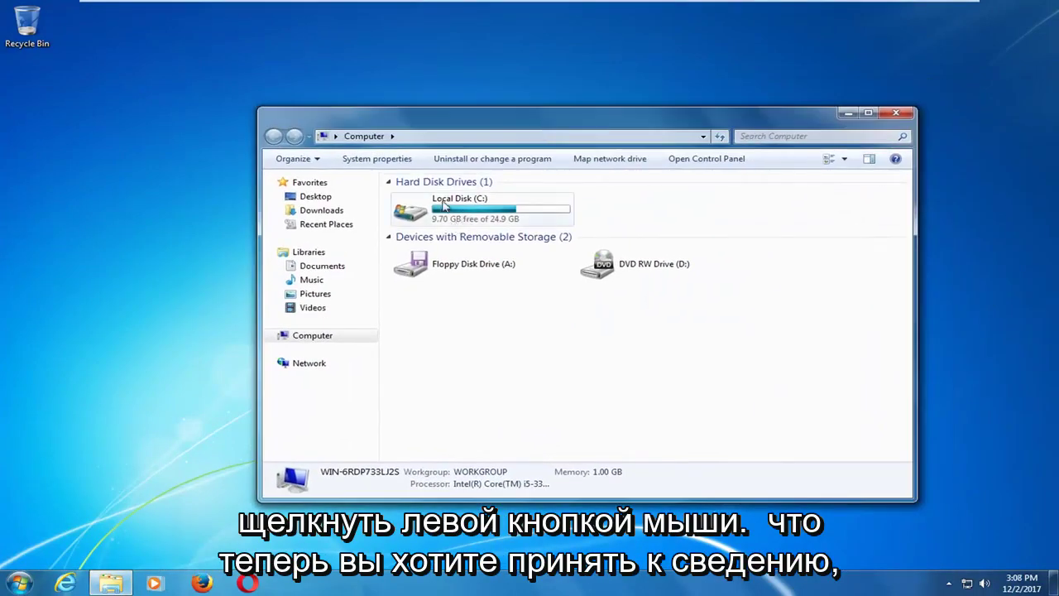
pyautogui.moveTo(470, 213)
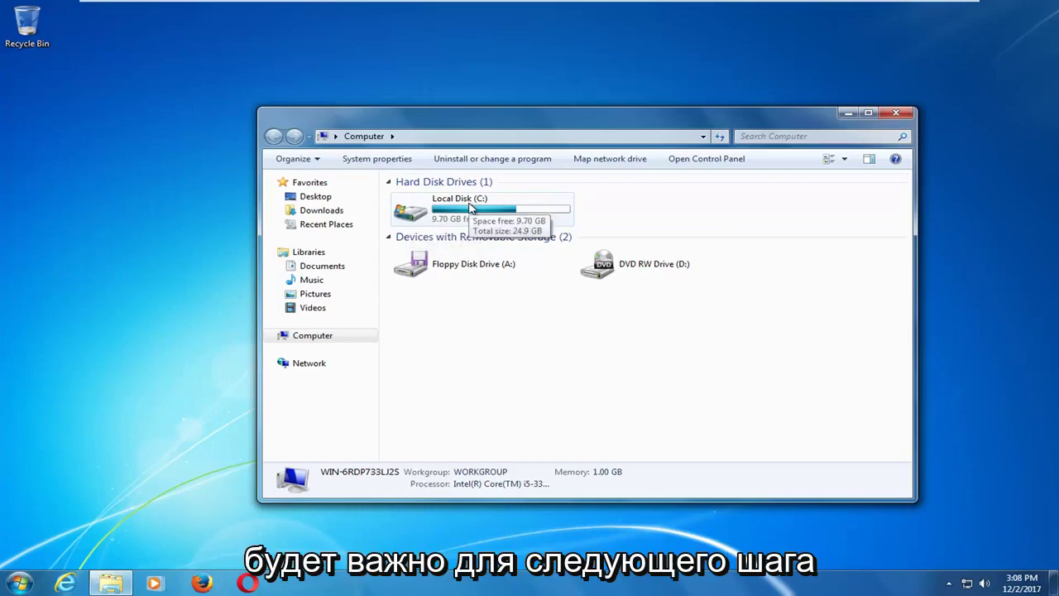
# Close the Computer window and run cmd as administrator, approving the UAC prompt.
pyautogui.click(897, 112)
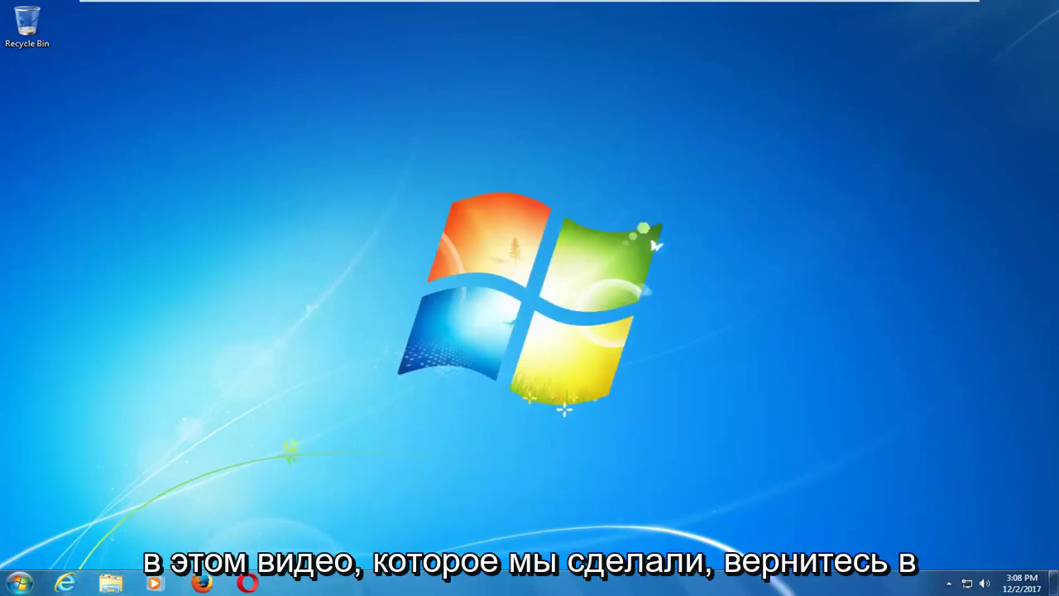
pyautogui.press('super')
pyautogui.write('cmd')
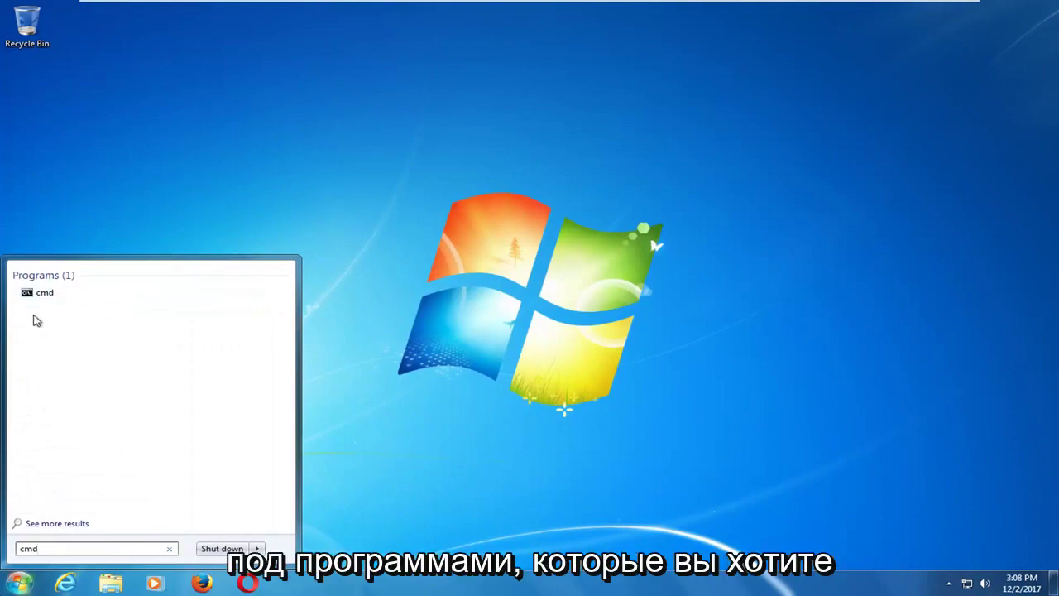
pyautogui.rightClick(43, 295)
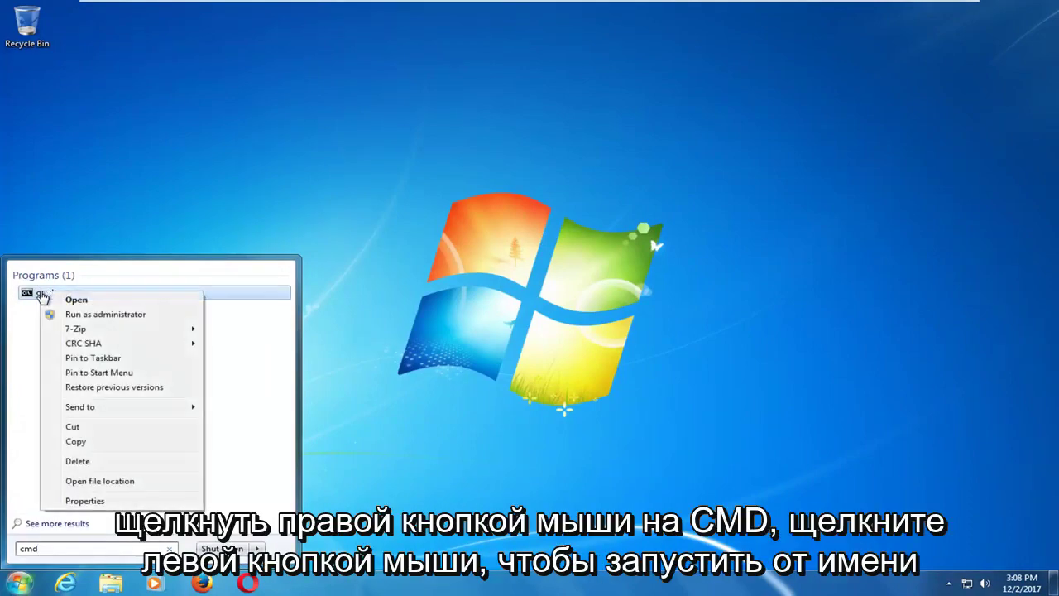
pyautogui.click(66, 315)
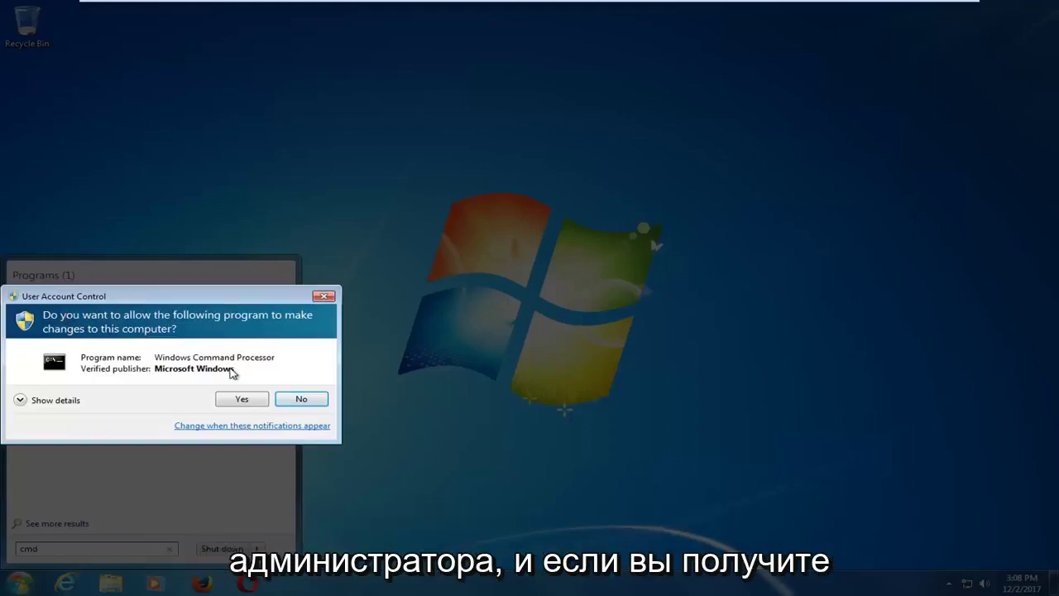
pyautogui.click(242, 400)
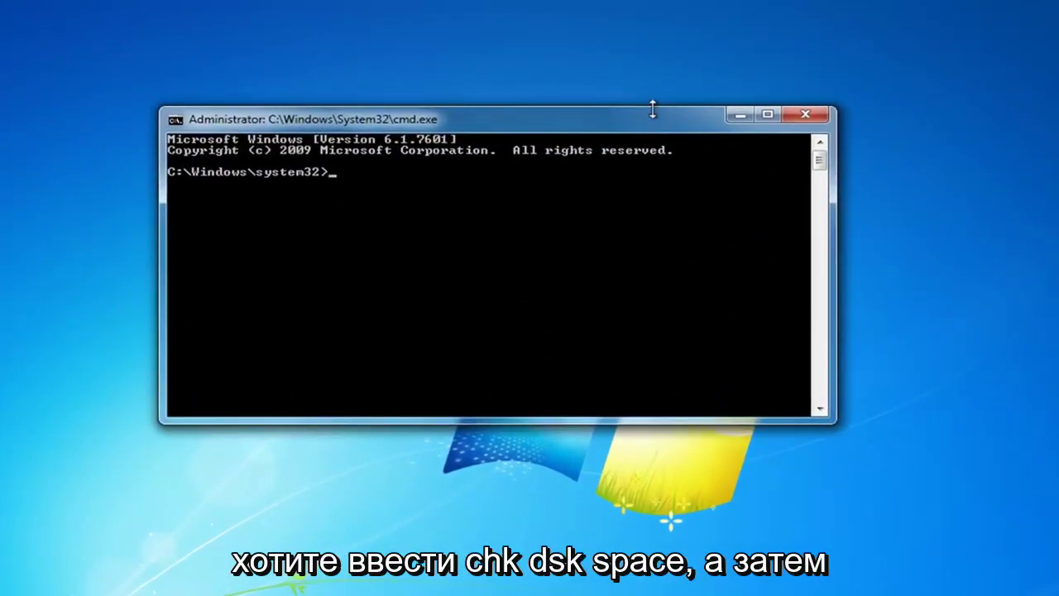
# Run chkdsk C: /f and agree to schedule the check for the next restart.
pyautogui.write('chk')
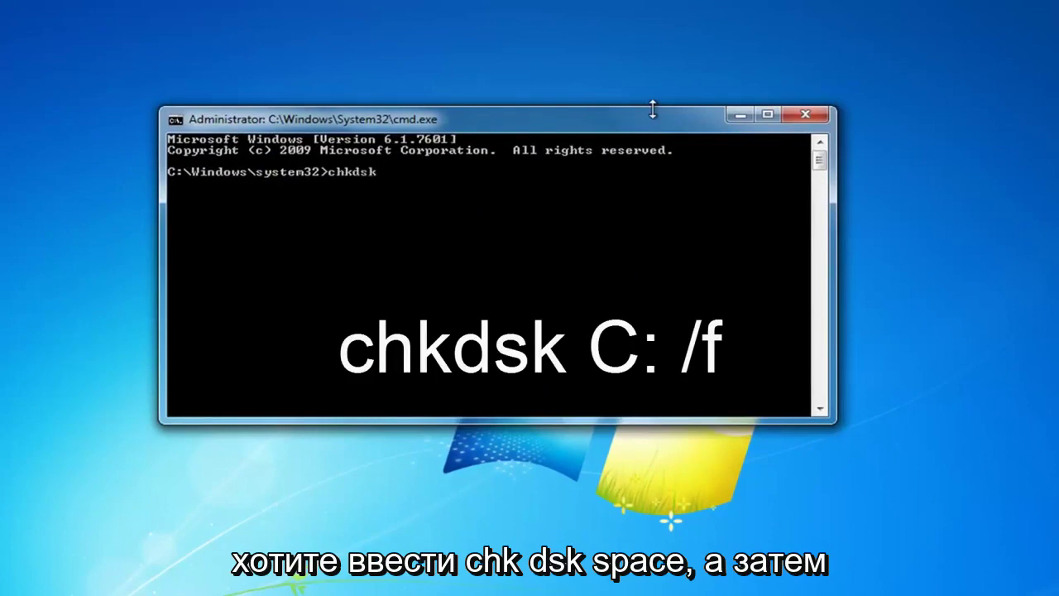
pyautogui.write('dsk')
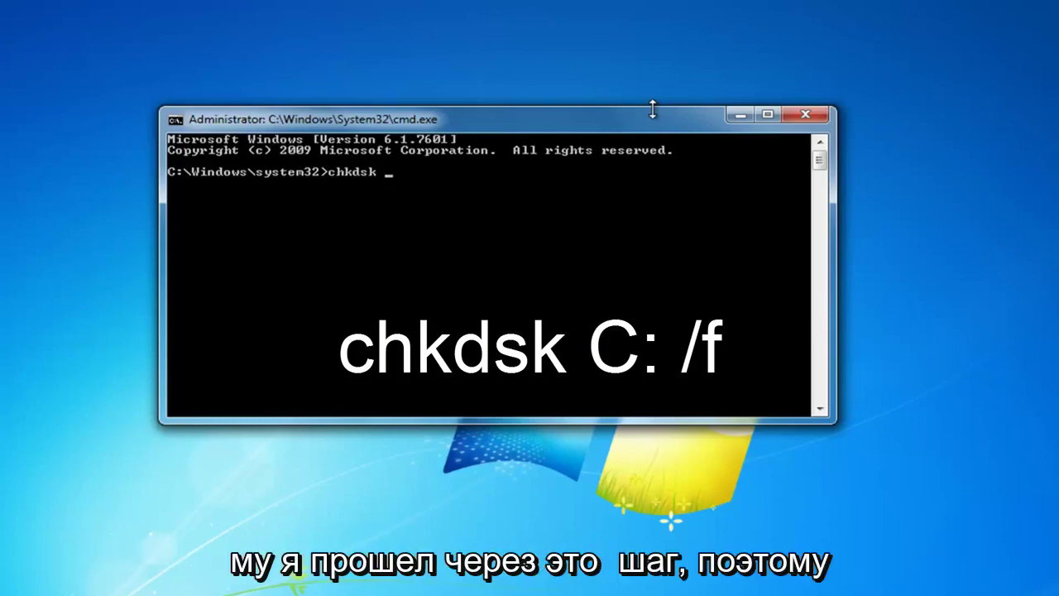
pyautogui.write('C')
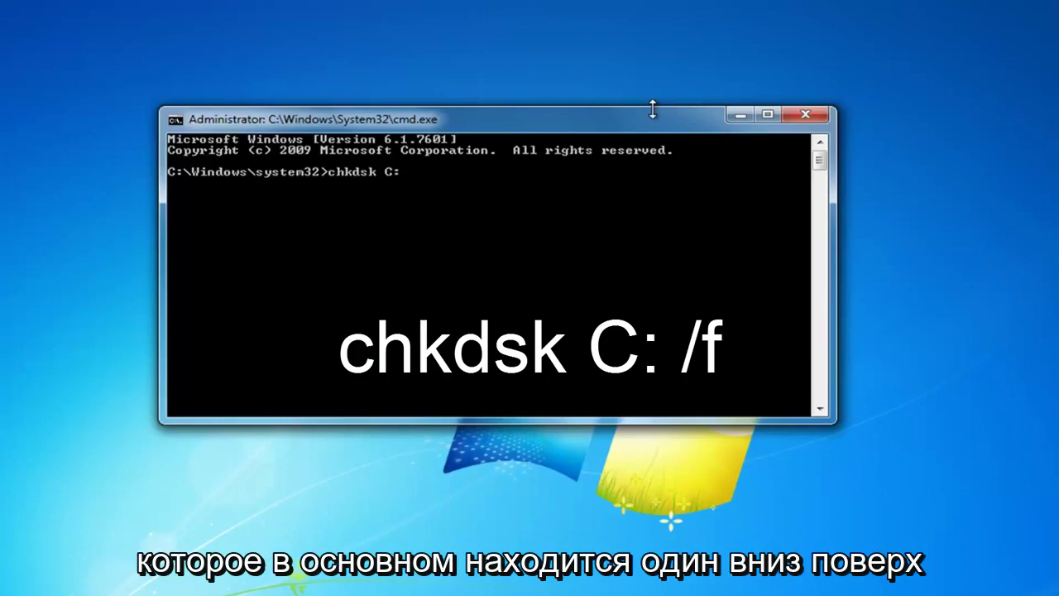
pyautogui.write(': /')
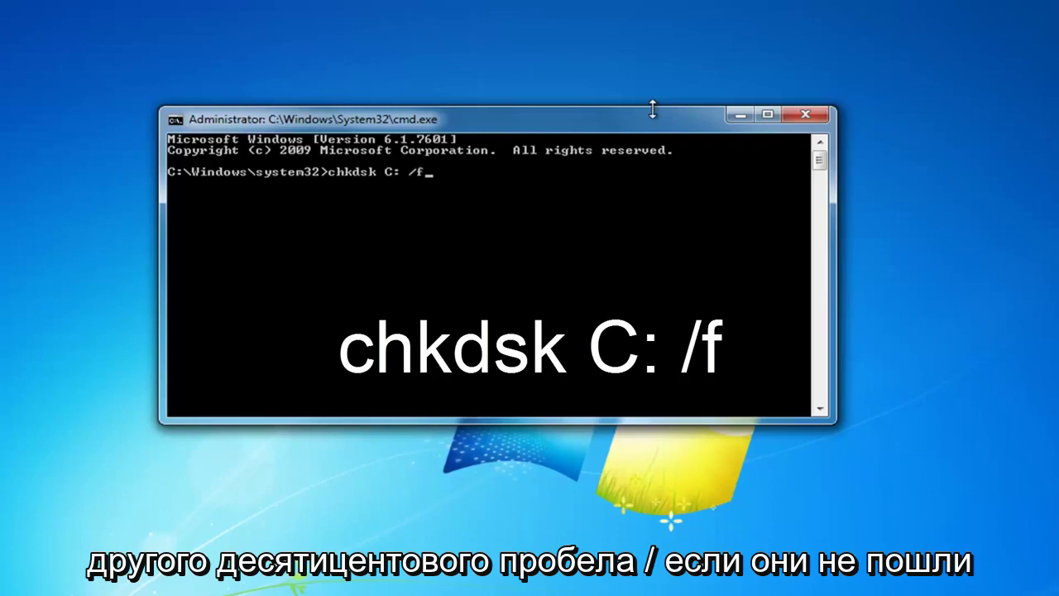
pyautogui.write('f')
pyautogui.press('Return')
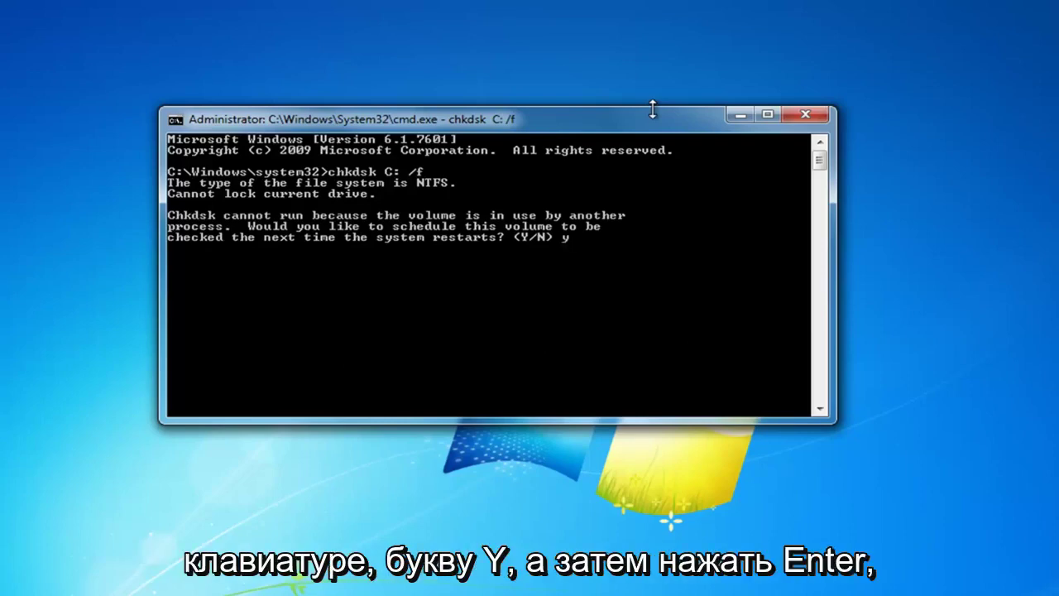
pyautogui.press('Return')
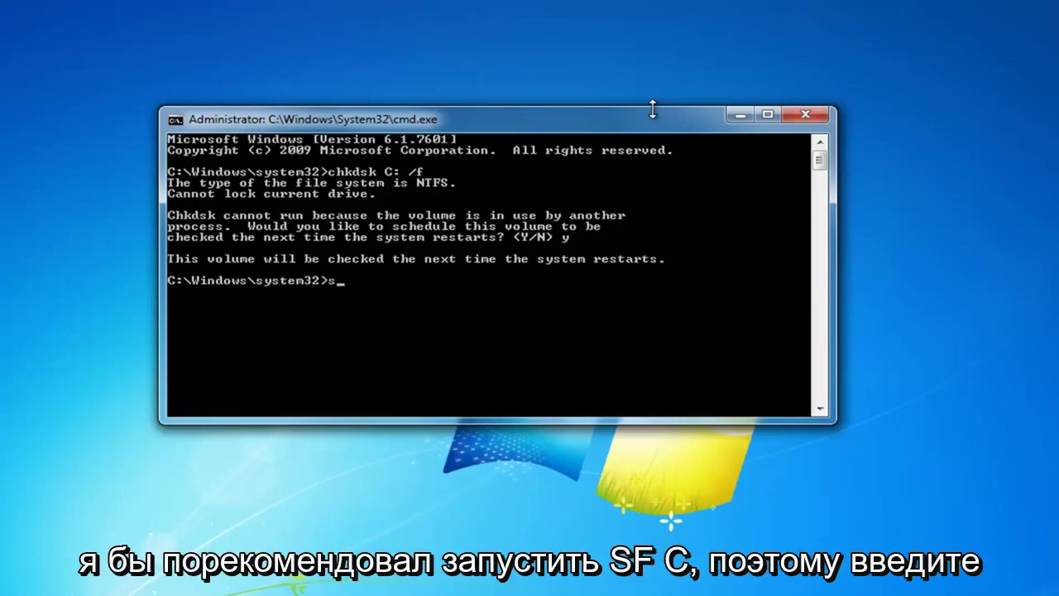
# Enter sfc /scannow to begin the system file scan.
pyautogui.write('fc')
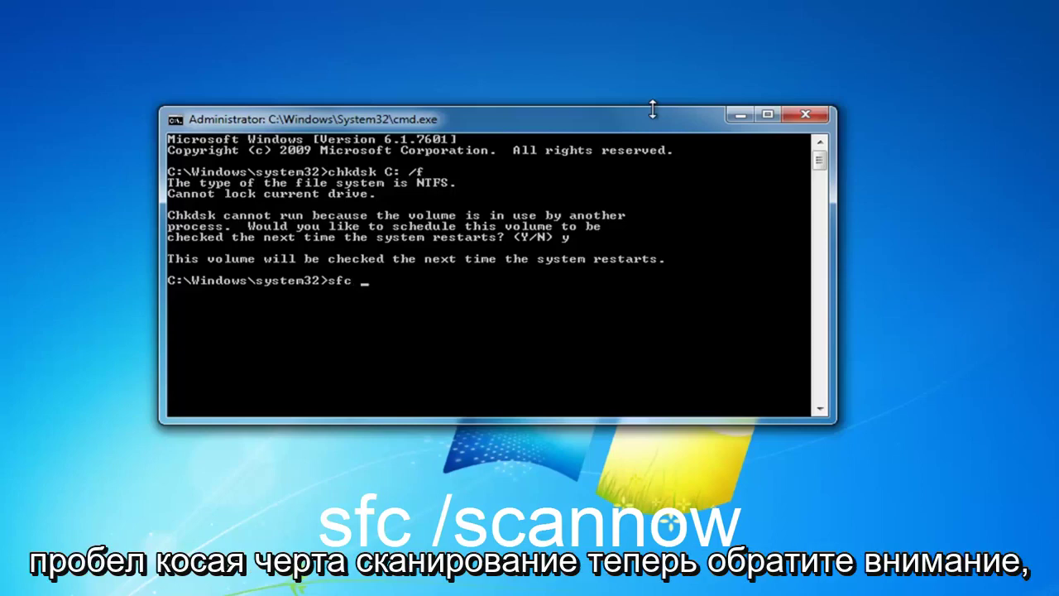
pyautogui.write('annow')
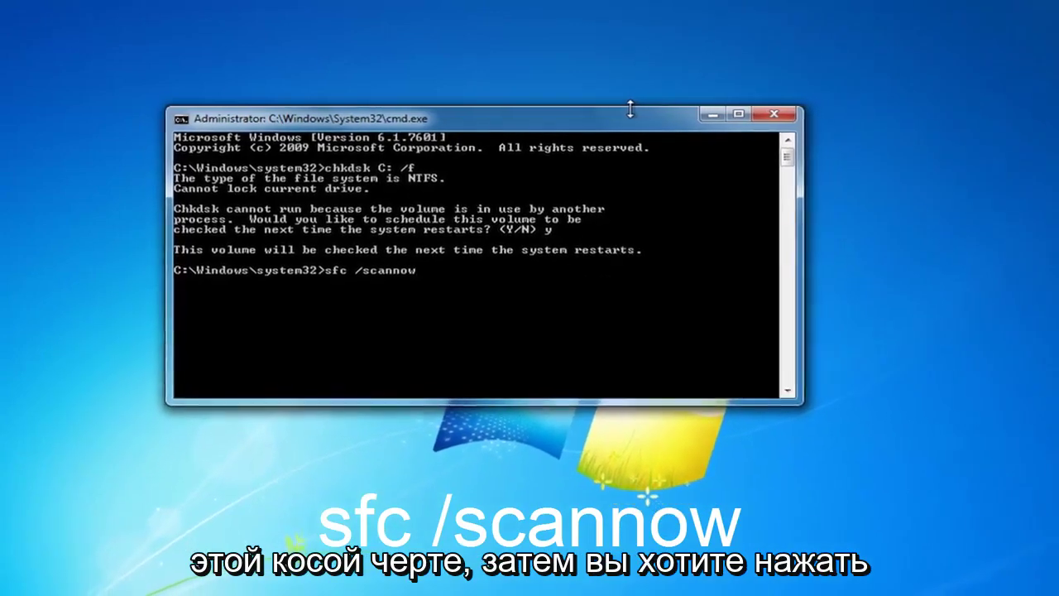
pyautogui.press('Return')
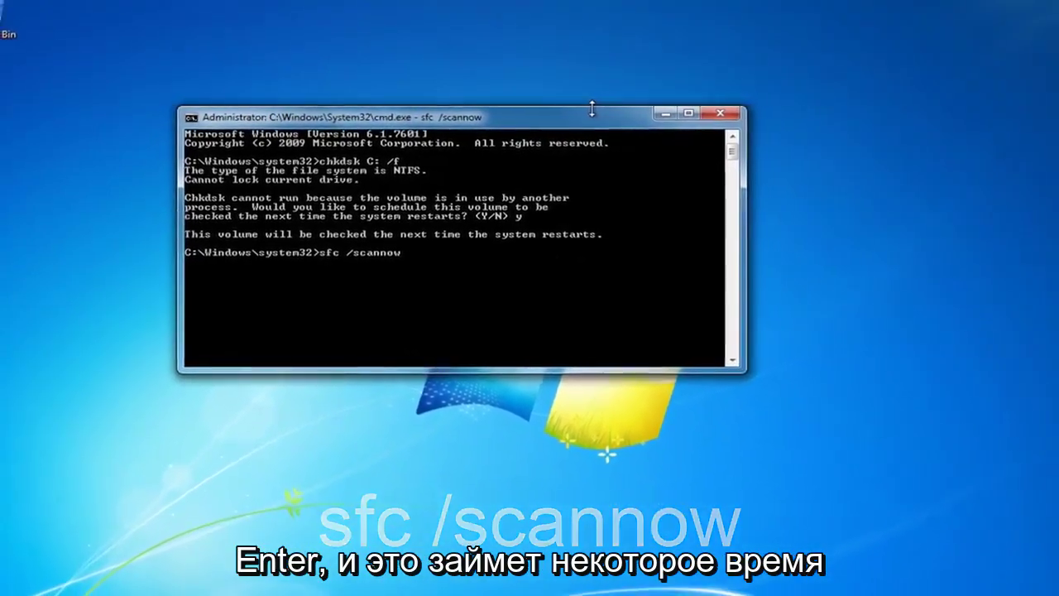